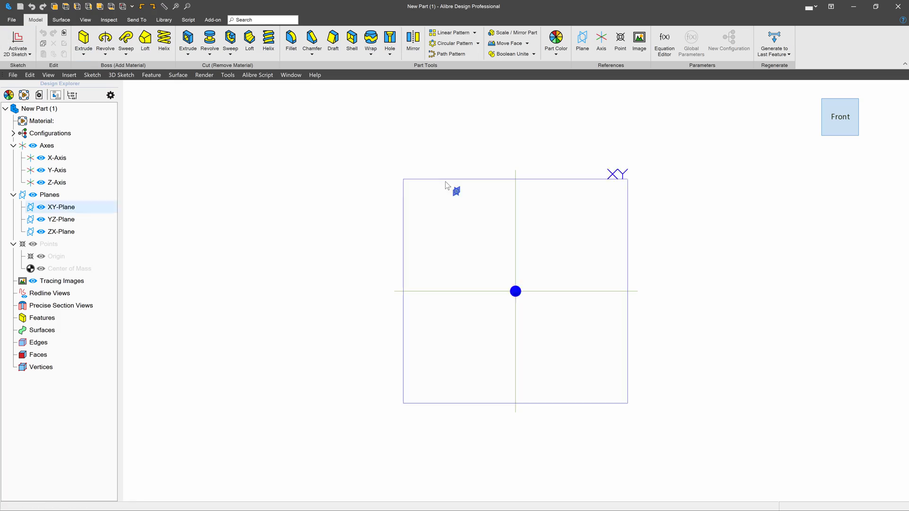
Sketch a centre rectangle on XY-Plane dimensioned .25" wide by .5" high
{"action": "left_click", "coordinate": [217, 55]}
{"action": "left_click", "coordinate": [247, 95]}
{"action": "left_click_drag", "start_coordinate": [507, 291], "coordinate": [487, 261]}
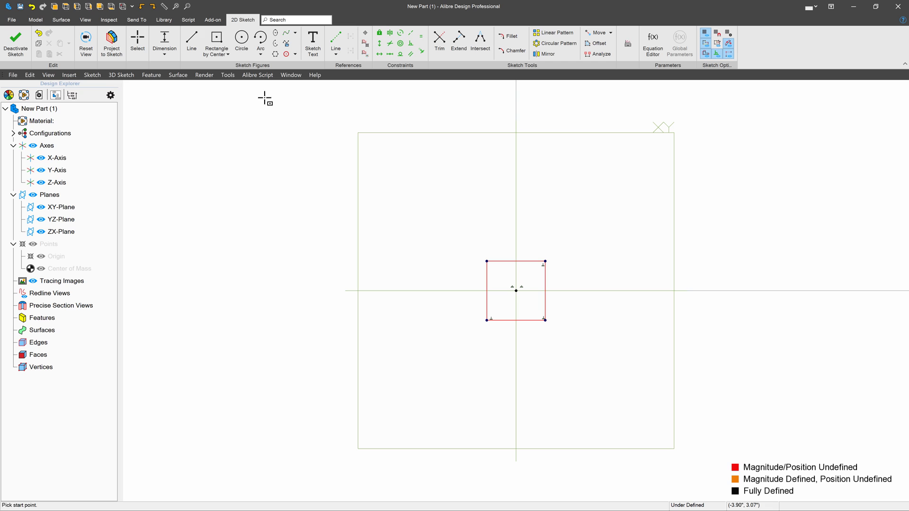
{"action": "left_click", "coordinate": [501, 241]}
{"action": "type", "text": ".25"}
{"action": "key", "text": "Return"}
{"action": "left_click", "coordinate": [554, 279]}
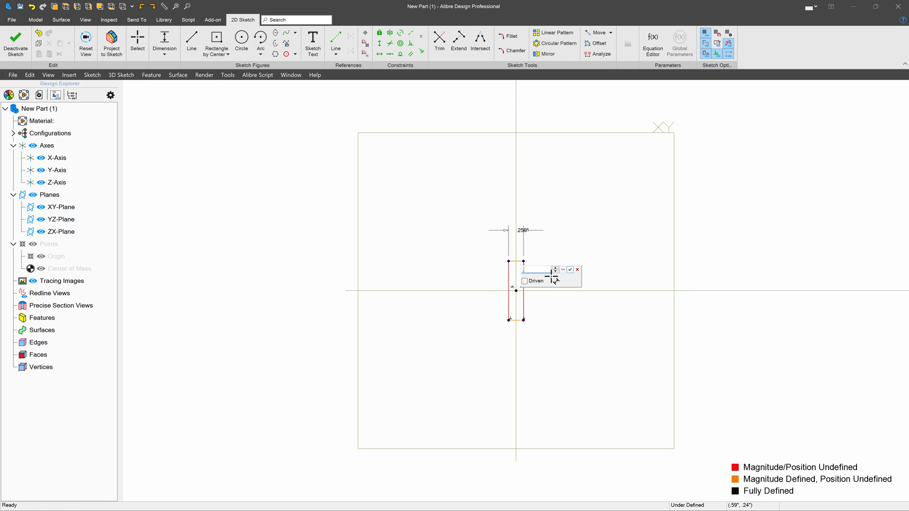
{"action": "type", "text": ".5"}
{"action": "key", "text": "Return"}
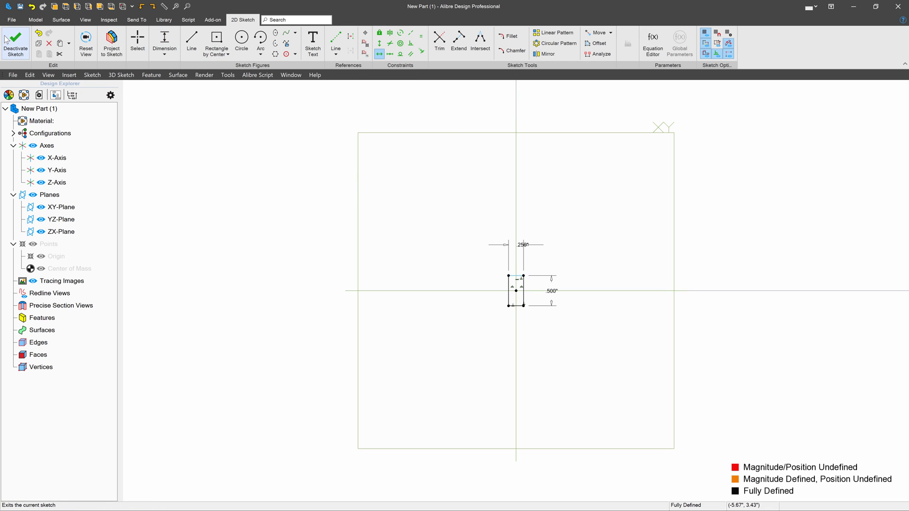
{"action": "left_click", "coordinate": [15, 41]}
Add Plane<1> offset from YZ-Plane
{"action": "left_click", "coordinate": [60, 220]}
{"action": "left_click", "coordinate": [582, 42]}
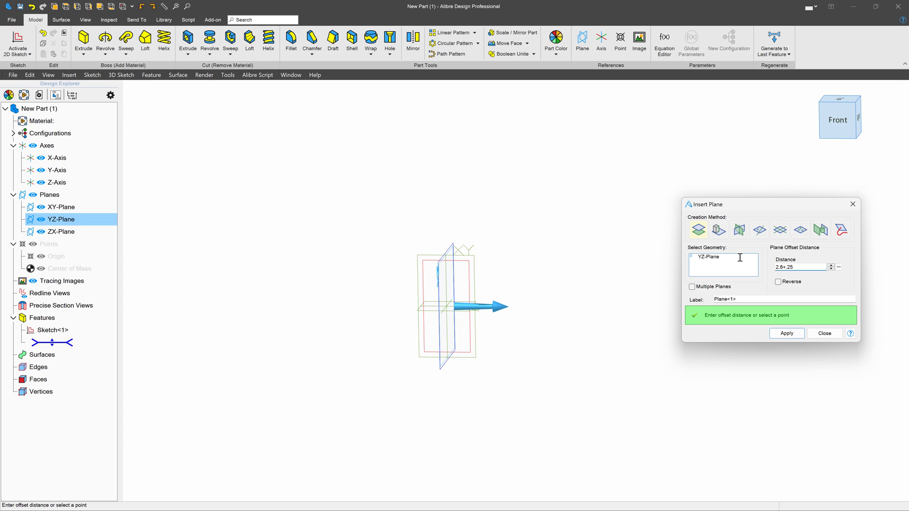
{"action": "key", "text": "Return"}
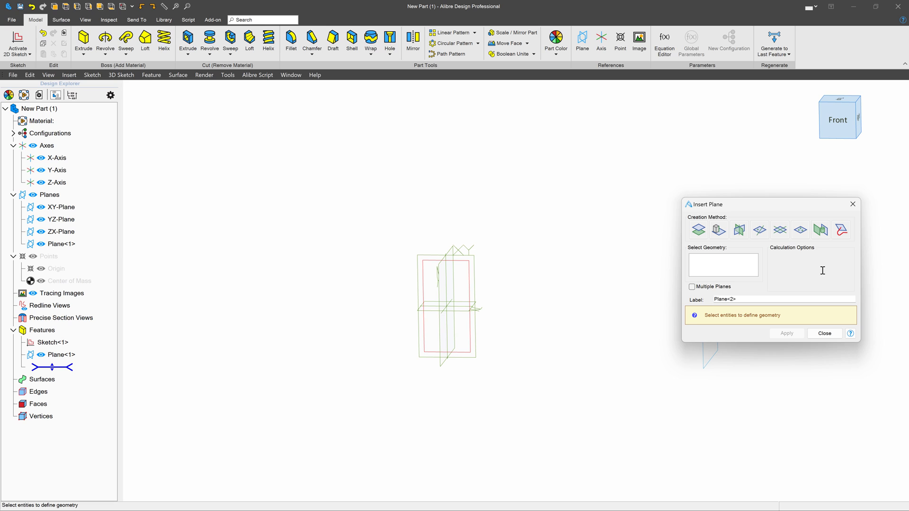
{"action": "left_click", "coordinate": [824, 334]}
Create Axis<2> at the intersection of XY-Plane and Plane<1>
{"action": "left_click", "coordinate": [602, 41]}
{"action": "left_click", "coordinate": [436, 308]}
{"action": "left_click", "coordinate": [710, 308]}
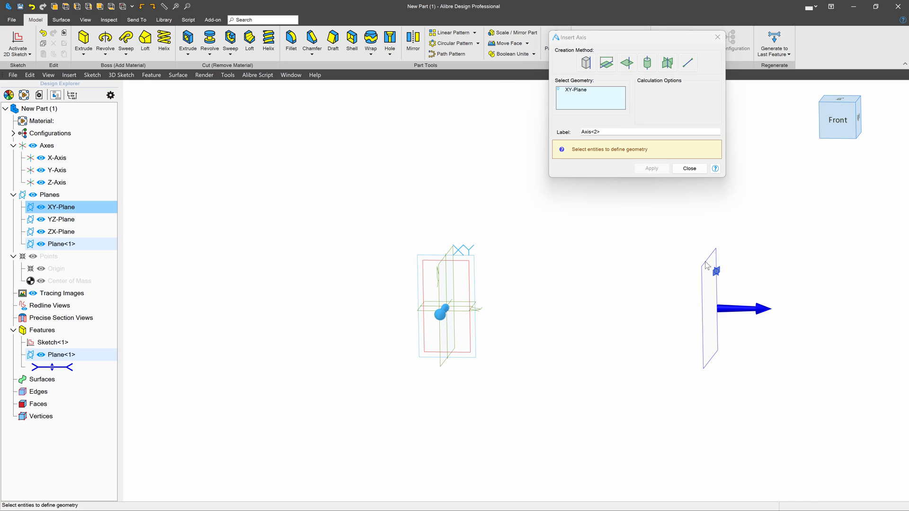
{"action": "left_click", "coordinate": [652, 169]}
{"action": "left_click", "coordinate": [690, 169]}
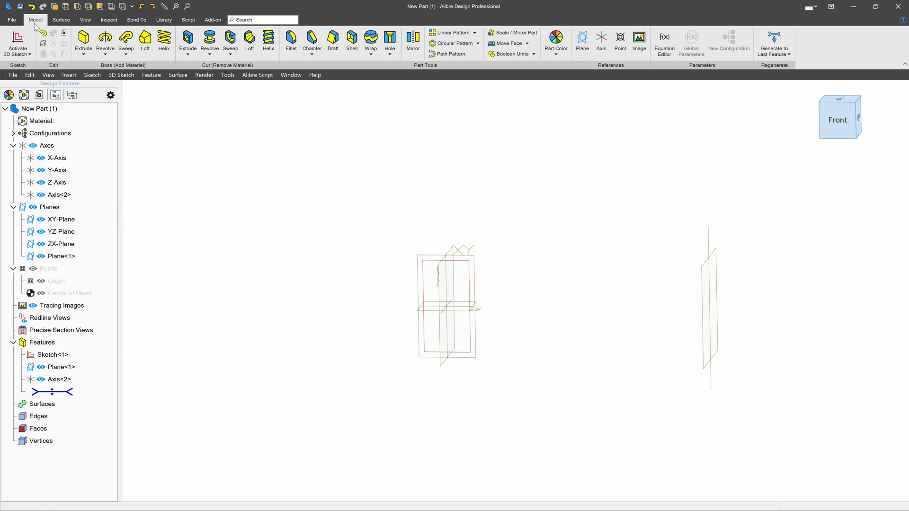
Sweep the rectangle into a one-revolution helical boss around Axis<2>, defined by height and revolutions
{"action": "left_click", "coordinate": [163, 42]}
{"action": "left_click", "coordinate": [712, 246]}
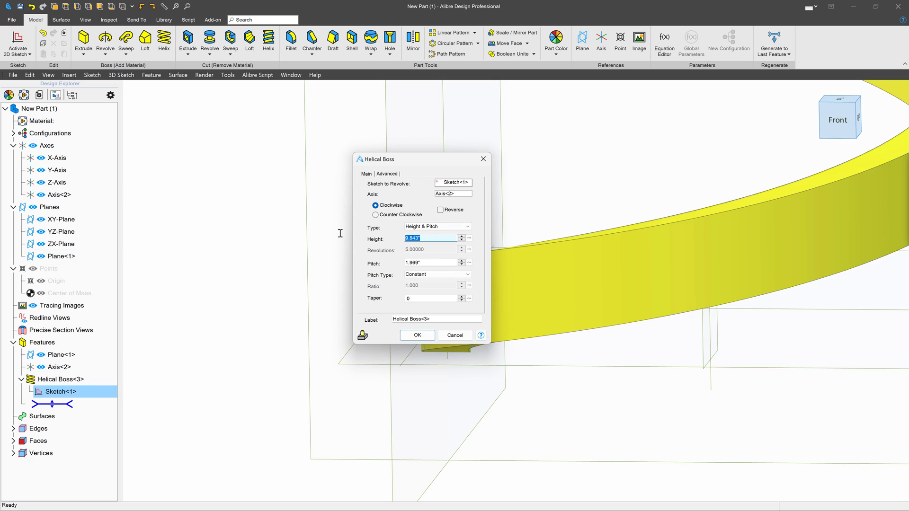
{"action": "left_click", "coordinate": [450, 226]}
{"action": "left_click", "coordinate": [429, 241]}
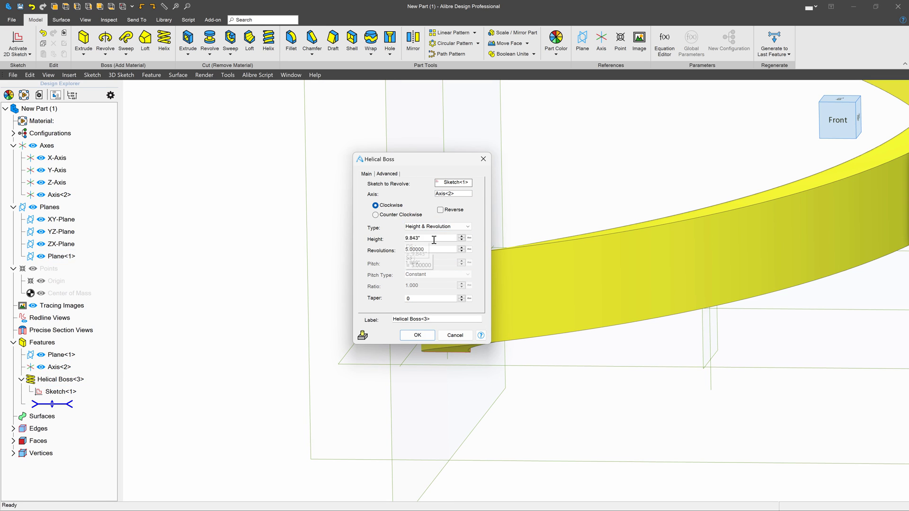
{"action": "type", "text": "1"}
{"action": "left_click", "coordinate": [417, 335]}
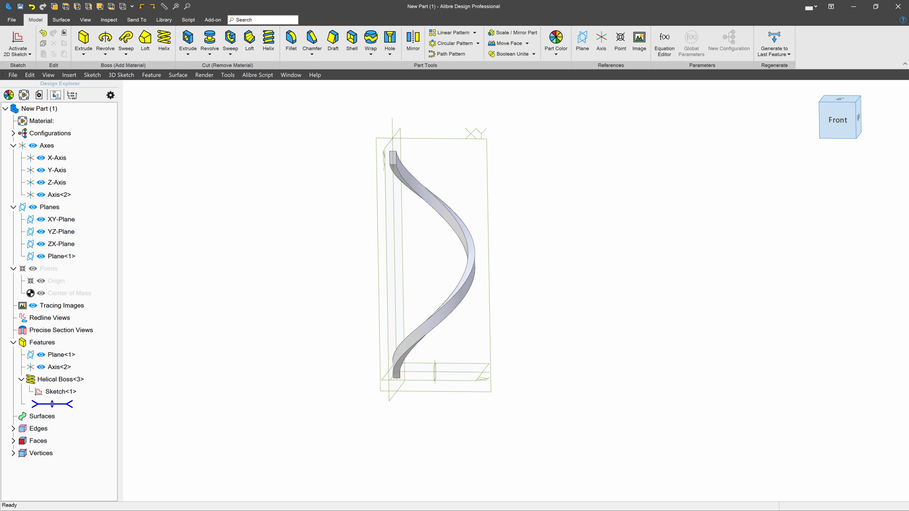
Project the rectangle into a new XY-Plane sketch and revolve it 360° around Axis<2> into a ring
{"action": "left_click", "coordinate": [412, 237]}
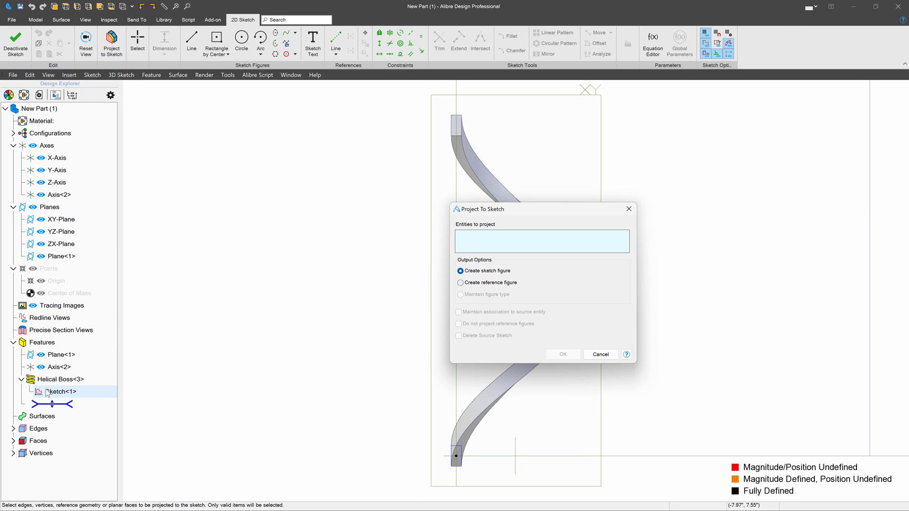
{"action": "left_click", "coordinate": [561, 350]}
{"action": "left_click", "coordinate": [15, 42]}
{"action": "left_click", "coordinate": [105, 43]}
{"action": "left_click", "coordinate": [515, 450]}
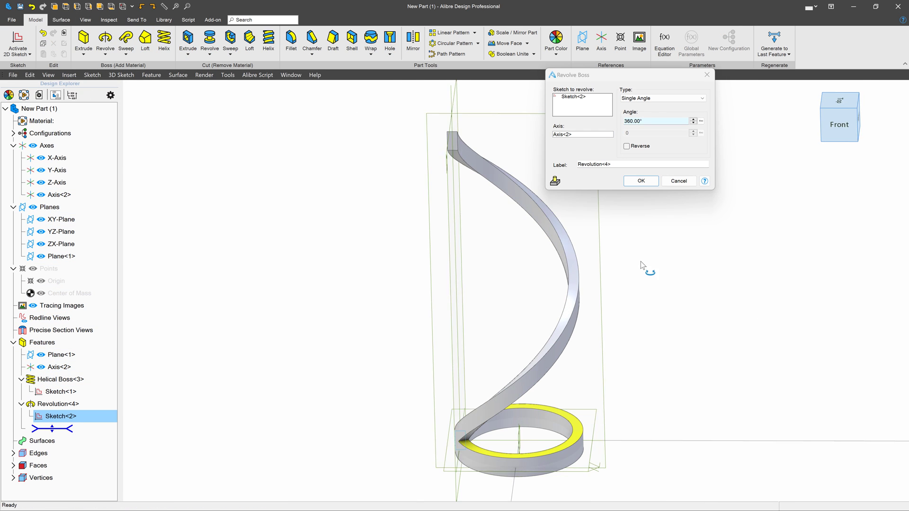
{"action": "left_click", "coordinate": [640, 180]}
Mirror the helix, then linear-pattern the helix, mirror and ring into 2 instances
{"action": "left_click", "coordinate": [413, 41]}
{"action": "left_click", "coordinate": [571, 246]}
{"action": "left_click", "coordinate": [595, 192]}
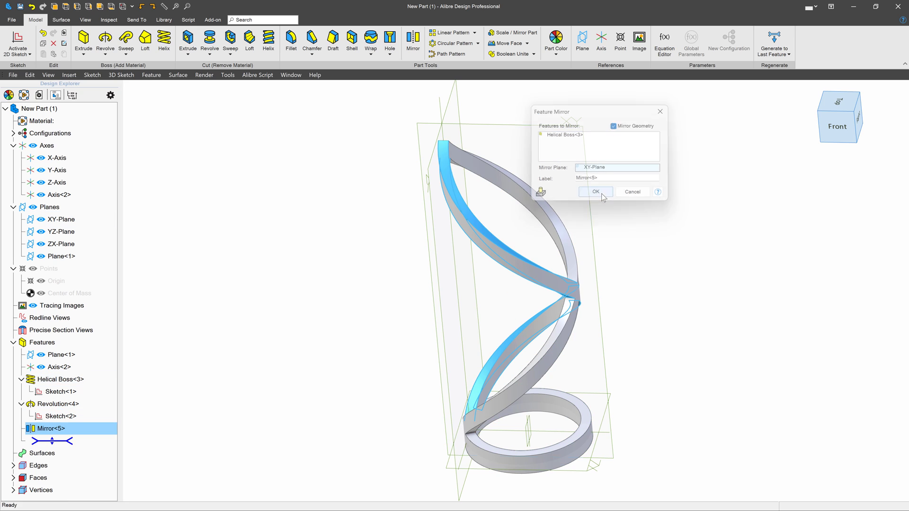
{"action": "left_click", "coordinate": [453, 32]}
{"action": "left_click", "coordinate": [579, 296]}
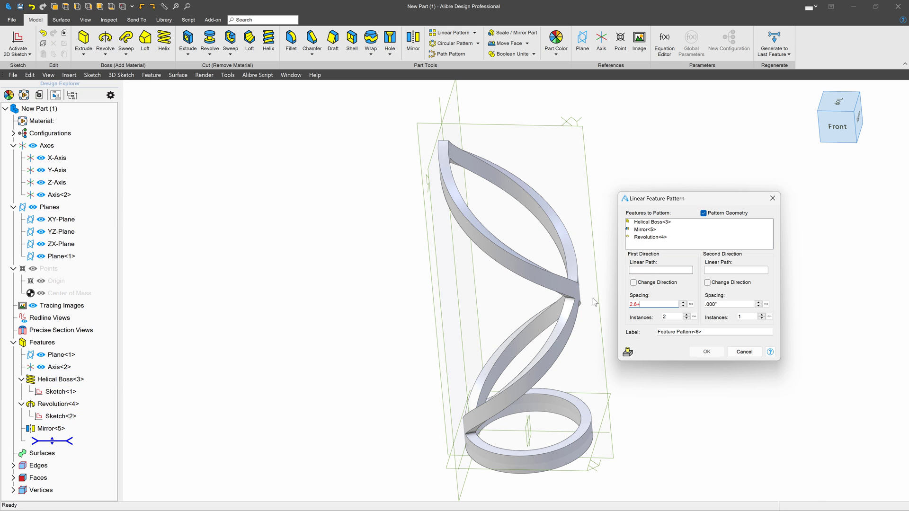
{"action": "left_click", "coordinate": [707, 352]}
Mirror the patterned features twice, as Mirror<7> and Mirror<8>, to complete the crossing lattice
{"action": "left_click", "coordinate": [61, 219]}
{"action": "left_click", "coordinate": [413, 40]}
{"action": "left_click", "coordinate": [635, 191]}
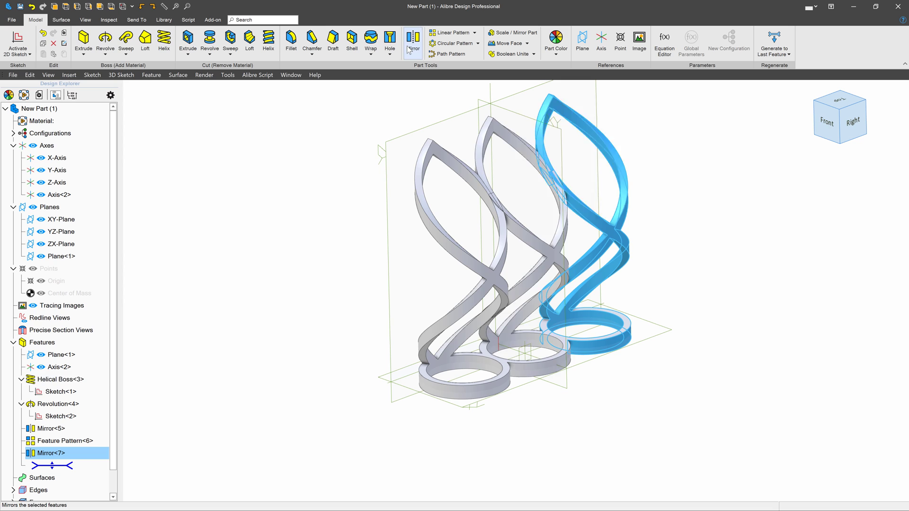
{"action": "left_click", "coordinate": [410, 50]}
{"action": "left_click", "coordinate": [479, 154]}
{"action": "left_click", "coordinate": [635, 192]}
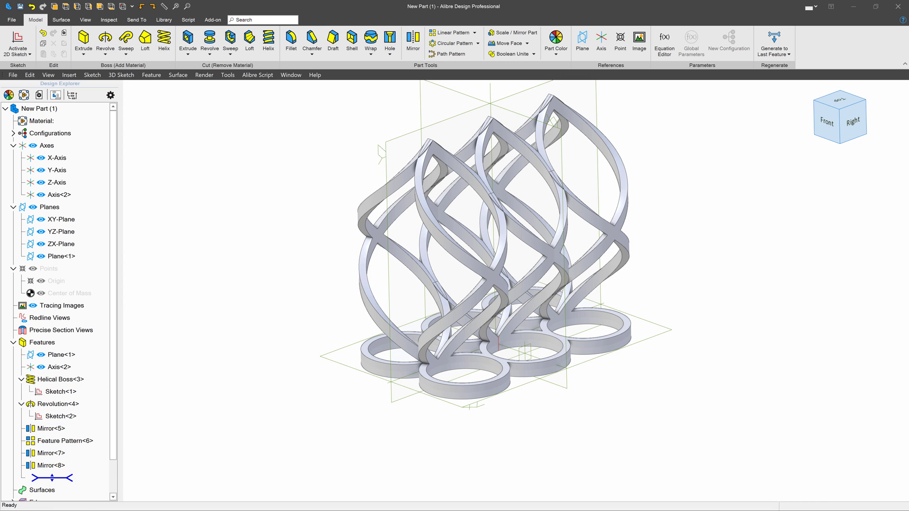
Remove the thin sliver faces where the ribbons cross using Remove Face
{"action": "scroll", "coordinate": [442, 239], "scroll_direction": "up", "scroll_amount": 10}
{"action": "left_click", "coordinate": [446, 237]}
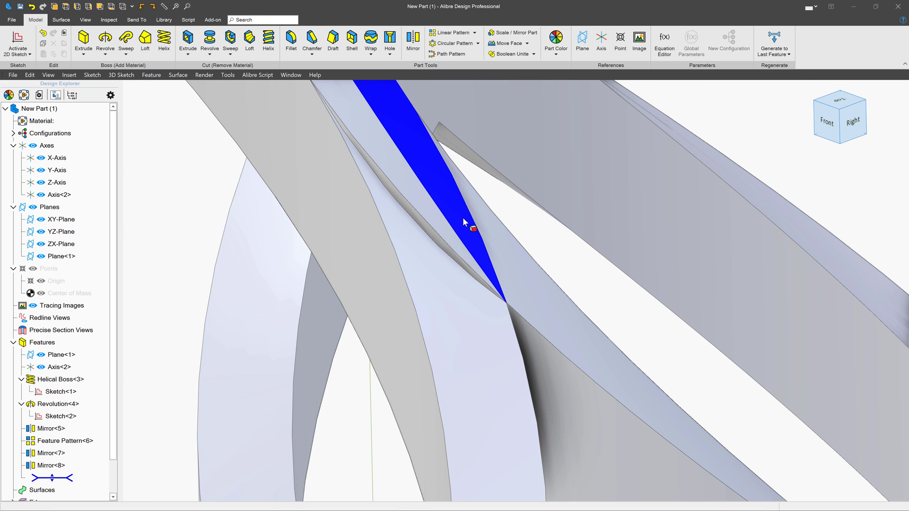
{"action": "left_click", "coordinate": [527, 43]}
{"action": "left_click", "coordinate": [511, 81]}
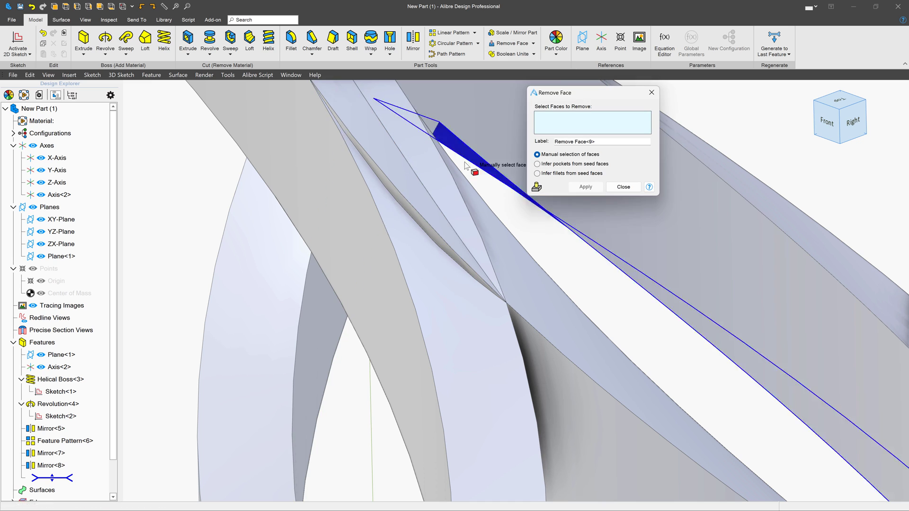
{"action": "left_click", "coordinate": [471, 223]}
{"action": "left_click", "coordinate": [468, 246]}
{"action": "key", "text": "Return"}
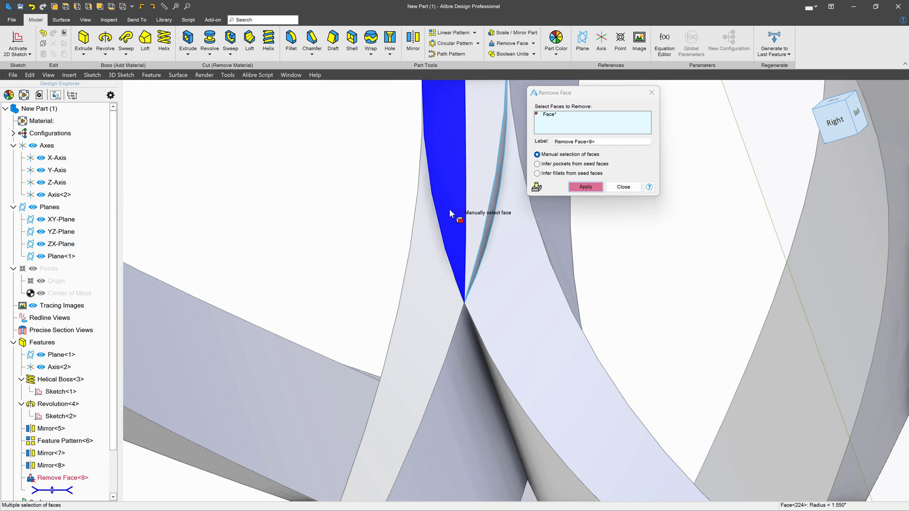
{"action": "key", "text": "Escape"}
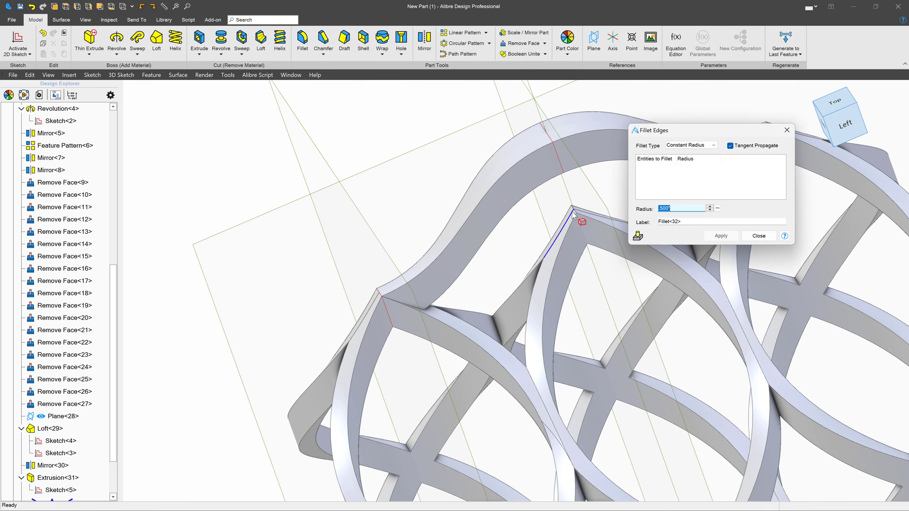
Fillet the lattice's sharp edges with a .075" radius and pick the next edge loop
{"action": "left_click", "coordinate": [573, 213]}
{"action": "scroll", "coordinate": [573, 213], "scroll_direction": "up", "scroll_amount": 5}
{"action": "type", "text": "5"}
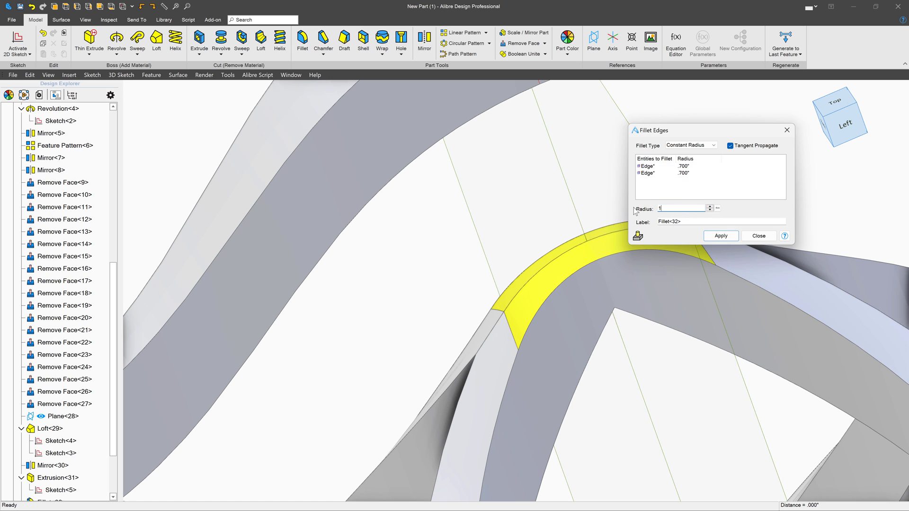
{"action": "left_click", "coordinate": [721, 236]}
{"action": "scroll", "coordinate": [474, 275], "scroll_direction": "down", "scroll_amount": 5}
{"action": "left_click", "coordinate": [464, 289]}
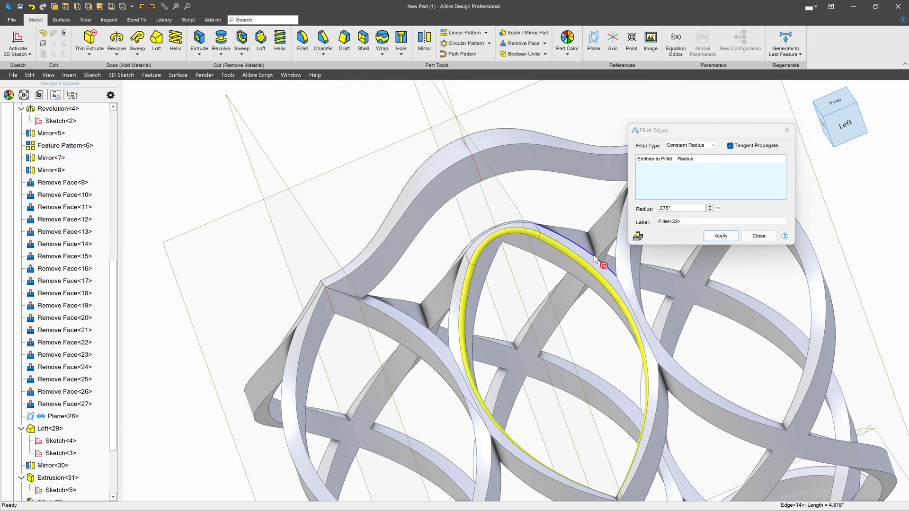
{"action": "left_click_drag", "start_coordinate": [663, 131], "coordinate": [108, 99]}
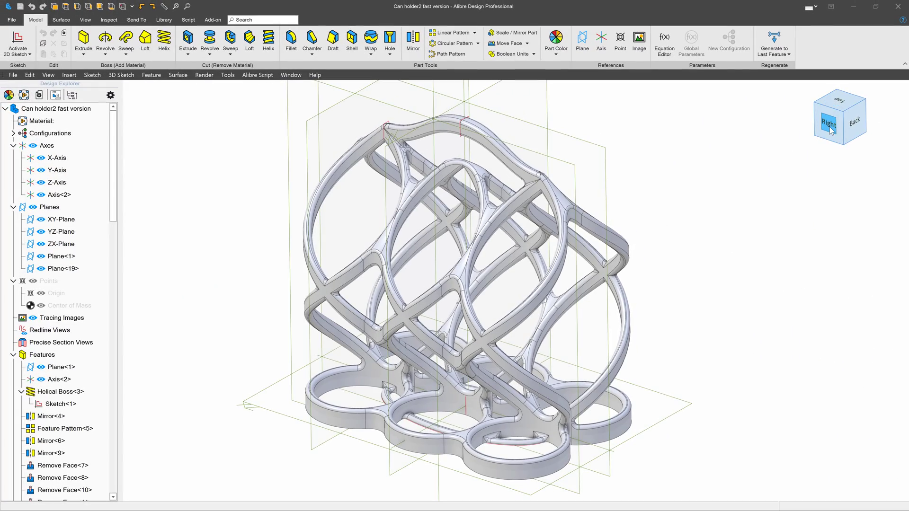
{"action": "left_click", "coordinate": [830, 127]}
{"action": "scroll", "coordinate": [524, 244], "scroll_direction": "up", "scroll_amount": 5}
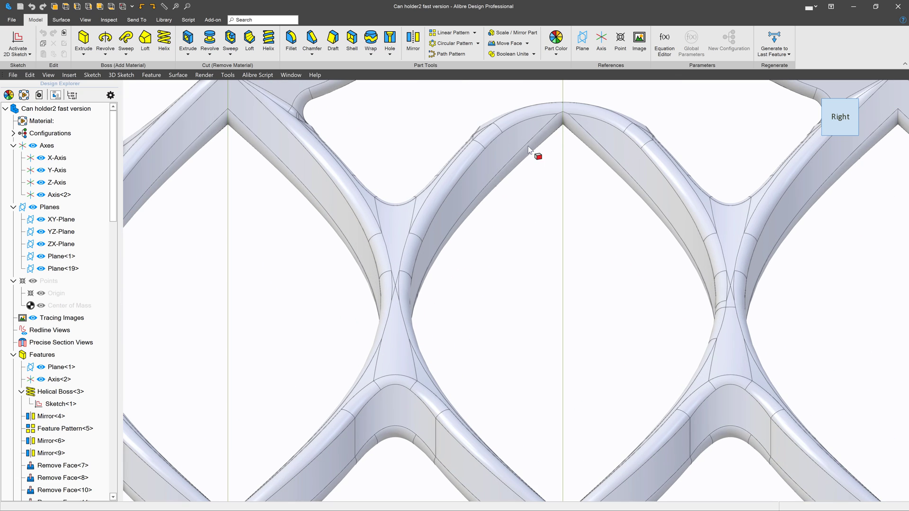
{"action": "left_click", "coordinate": [564, 121]}
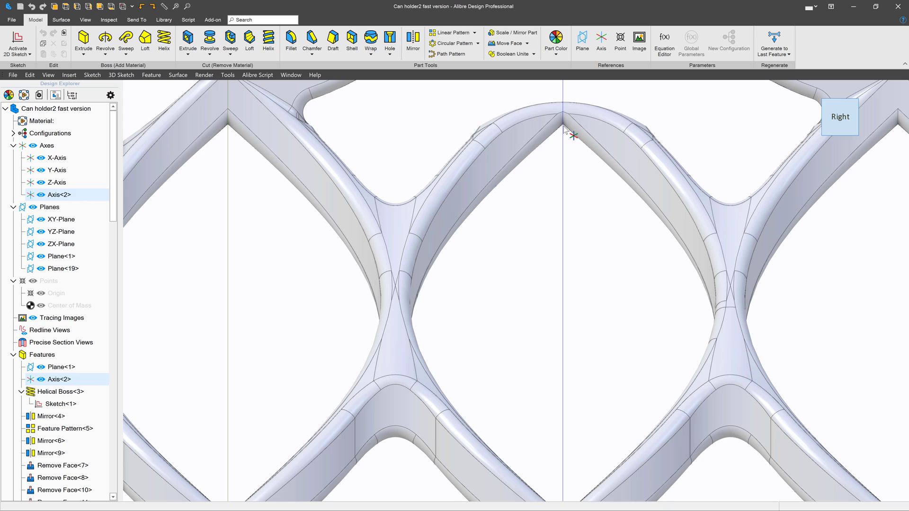
{"action": "key", "text": "Escape"}
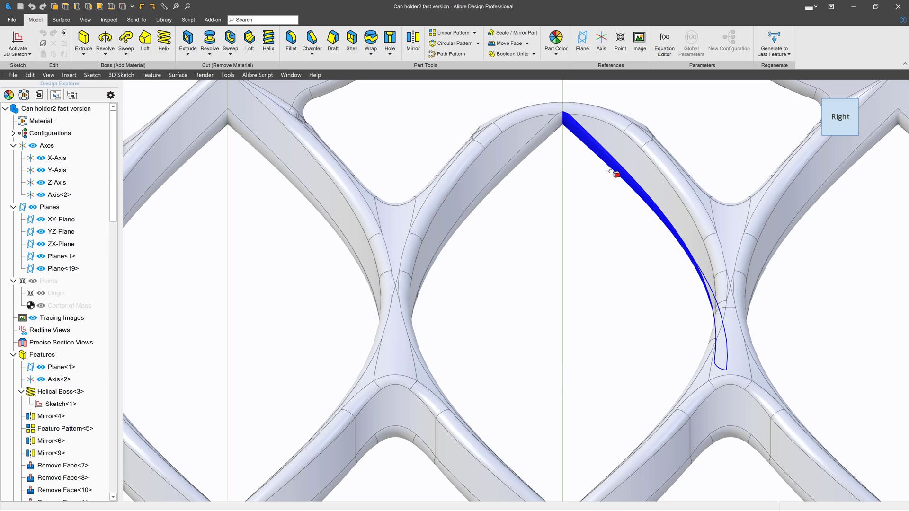
{"action": "scroll", "coordinate": [566, 140], "scroll_direction": "down", "scroll_amount": 5}
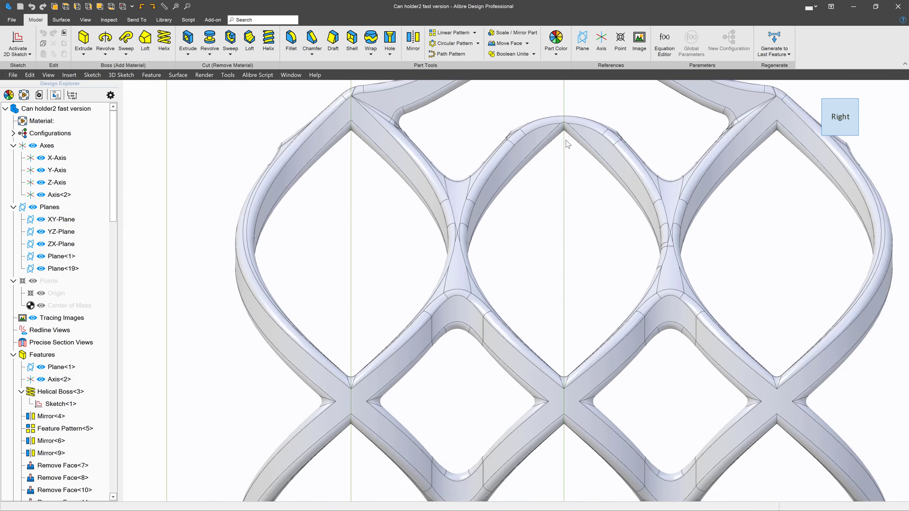
{"action": "scroll", "coordinate": [610, 286], "scroll_direction": "up", "scroll_amount": 5}
{"action": "scroll", "coordinate": [610, 285], "scroll_direction": "up", "scroll_amount": 2}
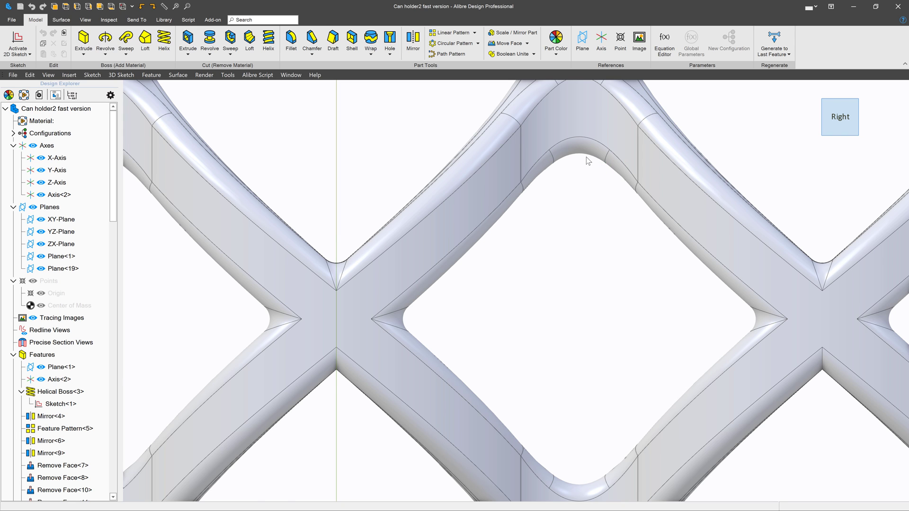
{"action": "scroll", "coordinate": [589, 235], "scroll_direction": "down", "scroll_amount": 5}
{"action": "middle_click_drag", "start_coordinate": [586, 245], "coordinate": [628, 287]}
{"action": "scroll", "coordinate": [628, 287], "scroll_direction": "up", "scroll_amount": 3}
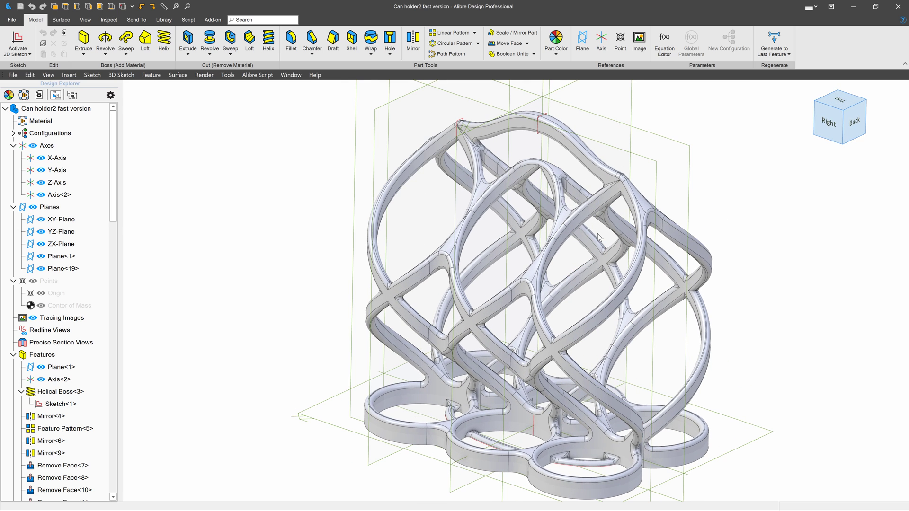
{"action": "middle_click_drag", "start_coordinate": [600, 238], "coordinate": [529, 231]}
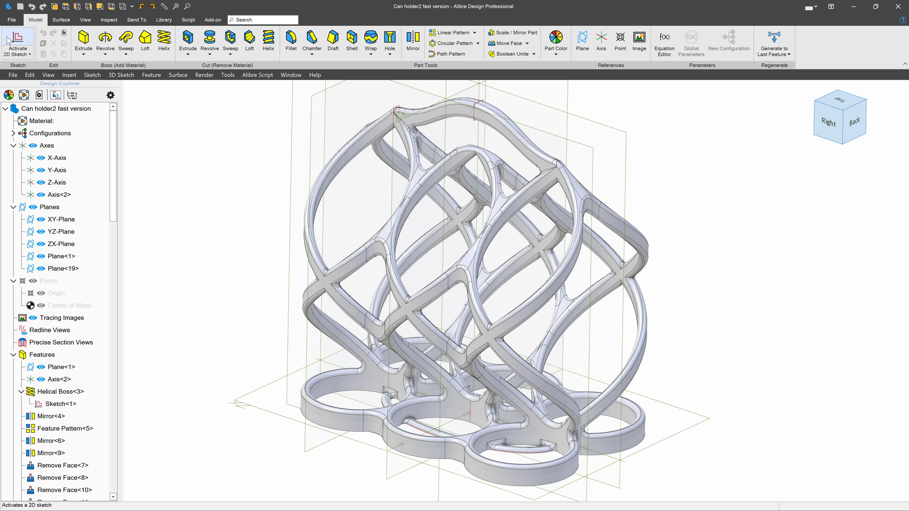
Export the part as STL with 2° normal deviation and .05" surface deviation
{"action": "left_click", "coordinate": [13, 20]}
{"action": "left_click", "coordinate": [29, 141]}
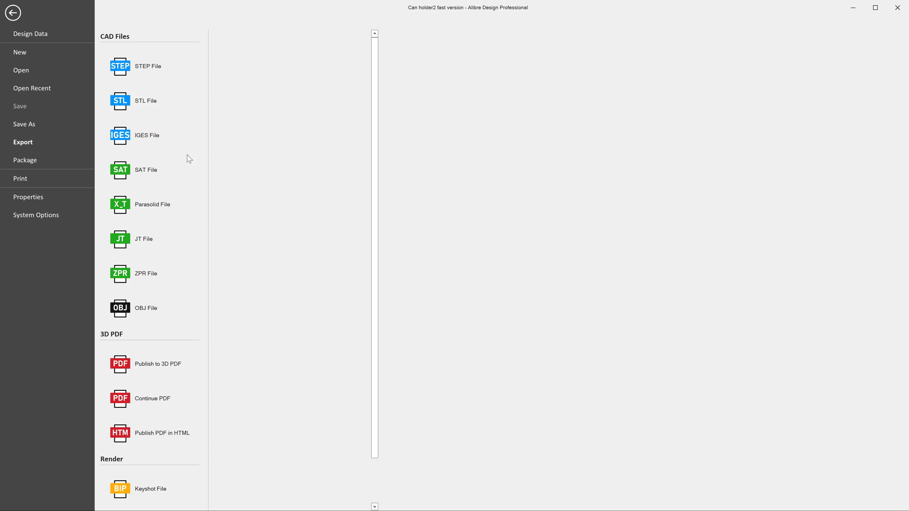
{"action": "left_click", "coordinate": [156, 102]}
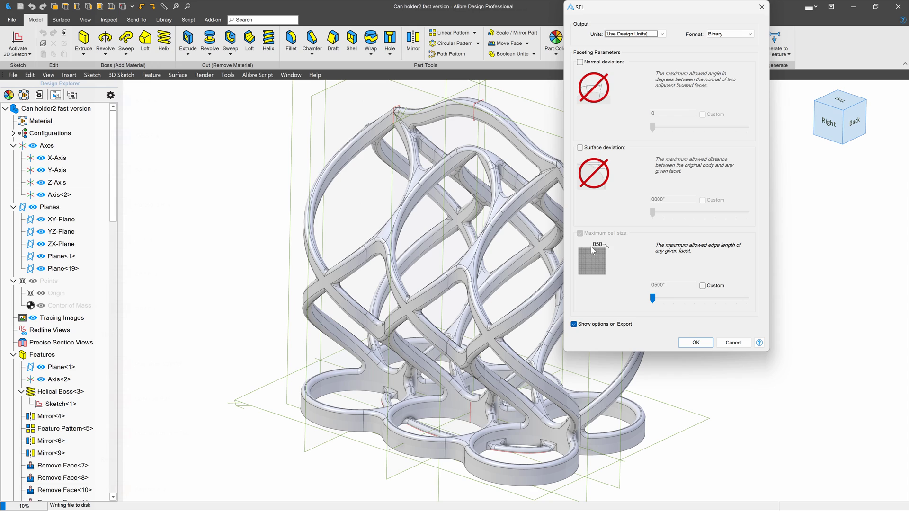
{"action": "left_click", "coordinate": [582, 63]}
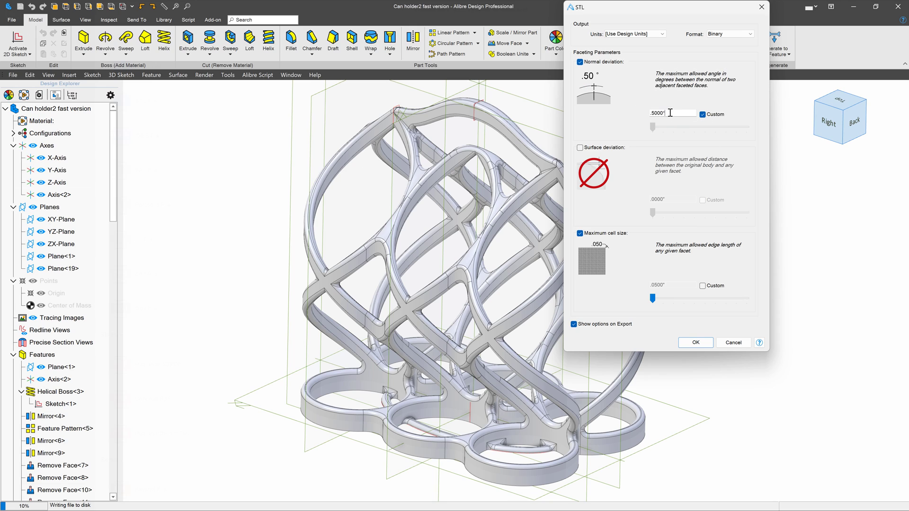
{"action": "type", "text": "2"}
{"action": "left_click", "coordinate": [581, 148]}
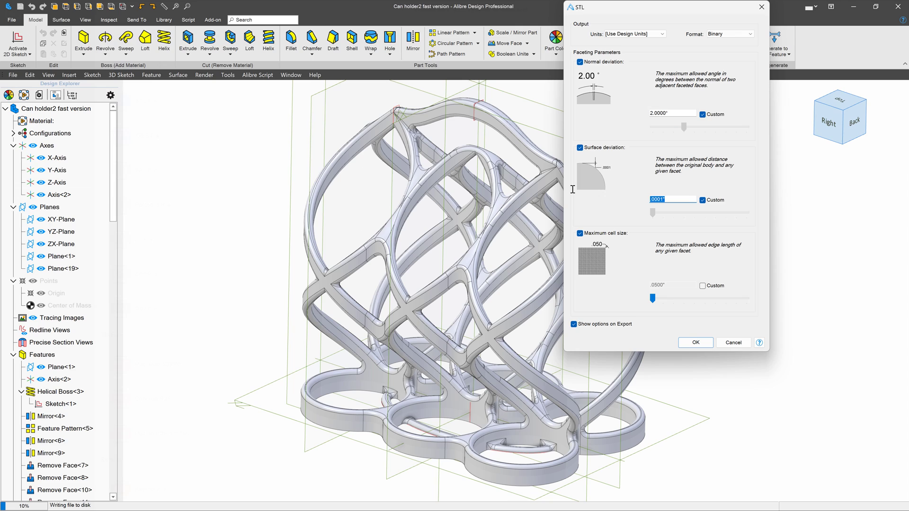
{"action": "type", "text": ".05"}
{"action": "key", "text": "Tab"}
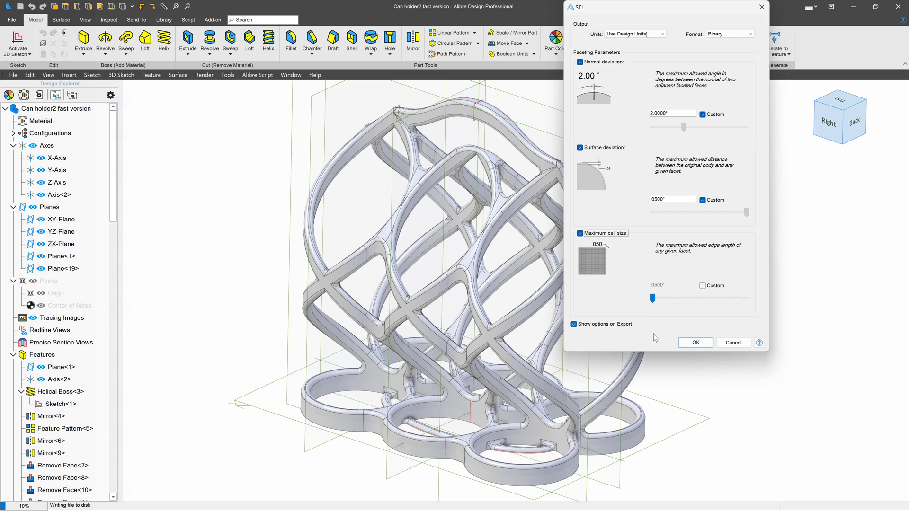
{"action": "left_click", "coordinate": [695, 342]}
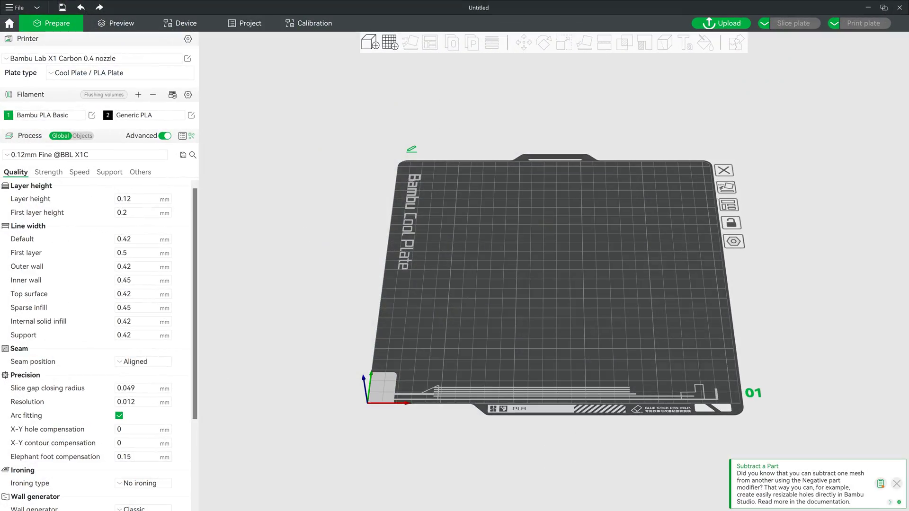
Load the can holder STL onto the plate and lay it on its flat ring base
{"action": "left_click_drag", "start_coordinate": [908, 222], "coordinate": [468, 229]}
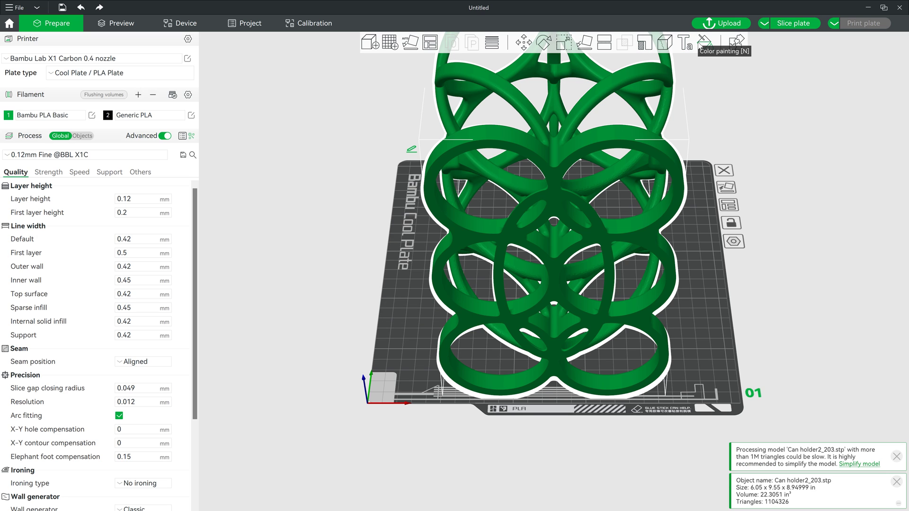
{"action": "left_click", "coordinate": [586, 43]}
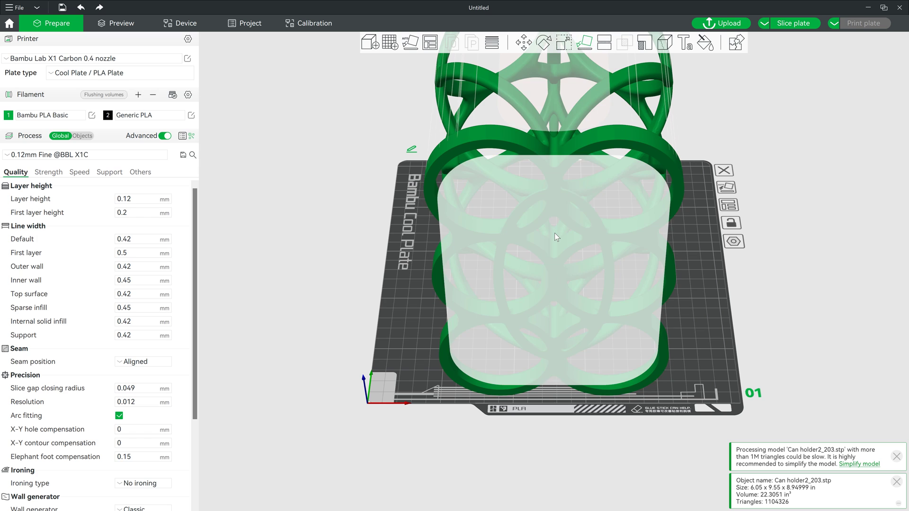
{"action": "left_click_drag", "start_coordinate": [815, 233], "coordinate": [826, 325]}
{"action": "scroll", "coordinate": [818, 281], "scroll_direction": "up", "scroll_amount": 3}
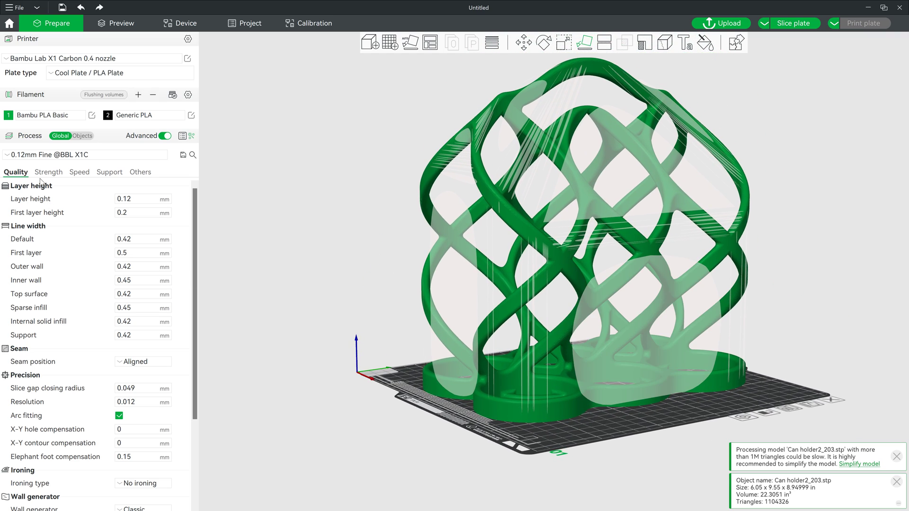
{"action": "left_click", "coordinate": [152, 154]}
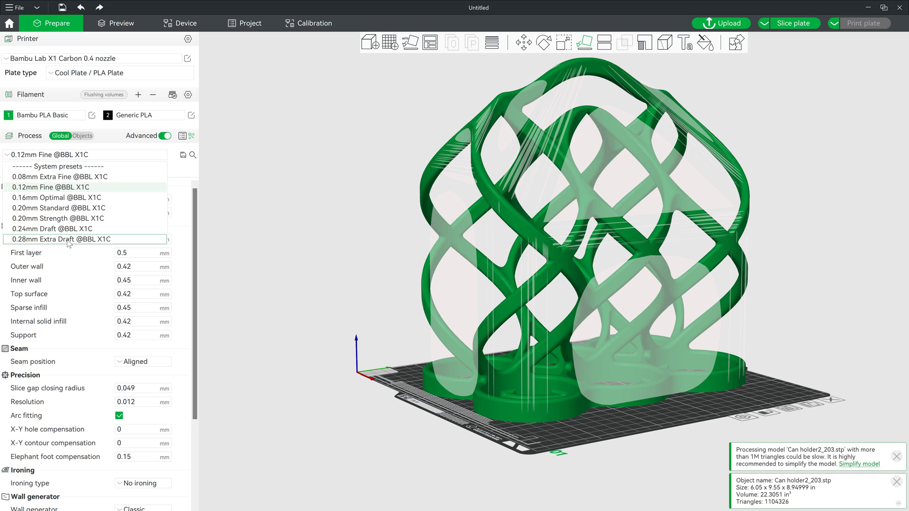
{"action": "left_click", "coordinate": [32, 239]}
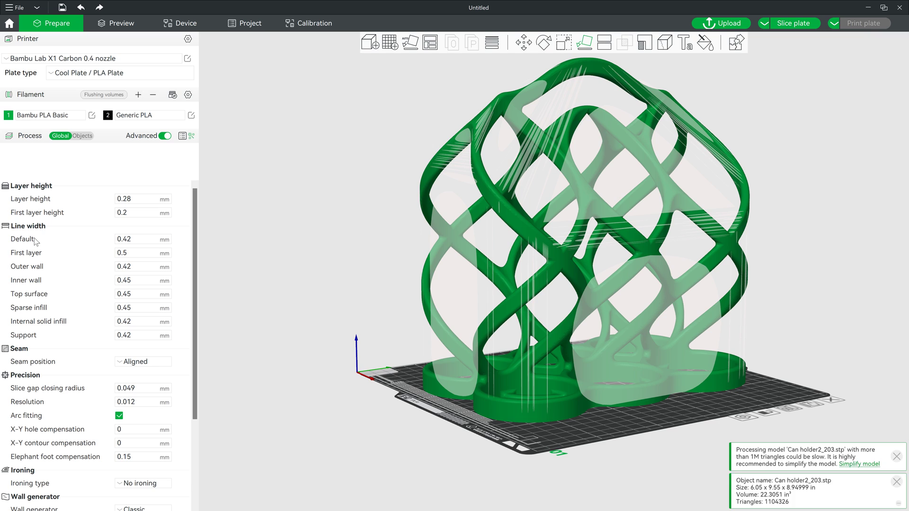
{"action": "left_click", "coordinate": [110, 174]}
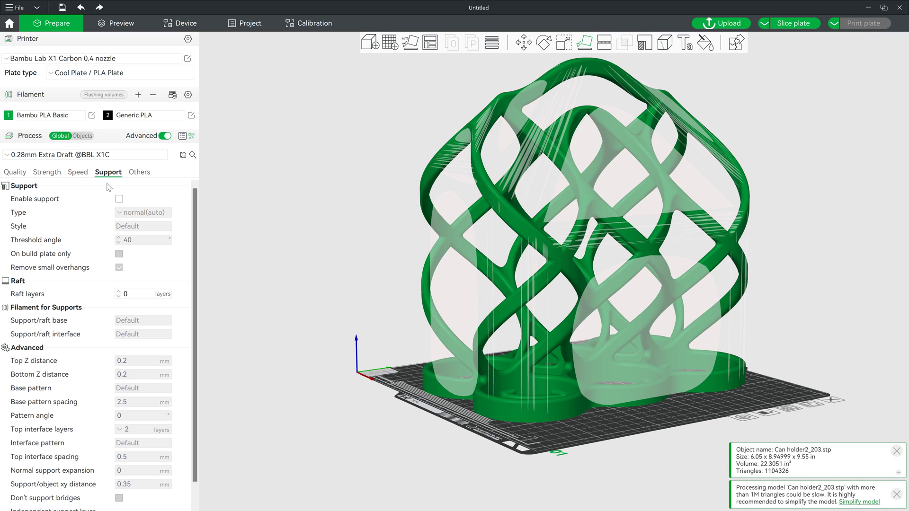
{"action": "left_click", "coordinate": [119, 199]}
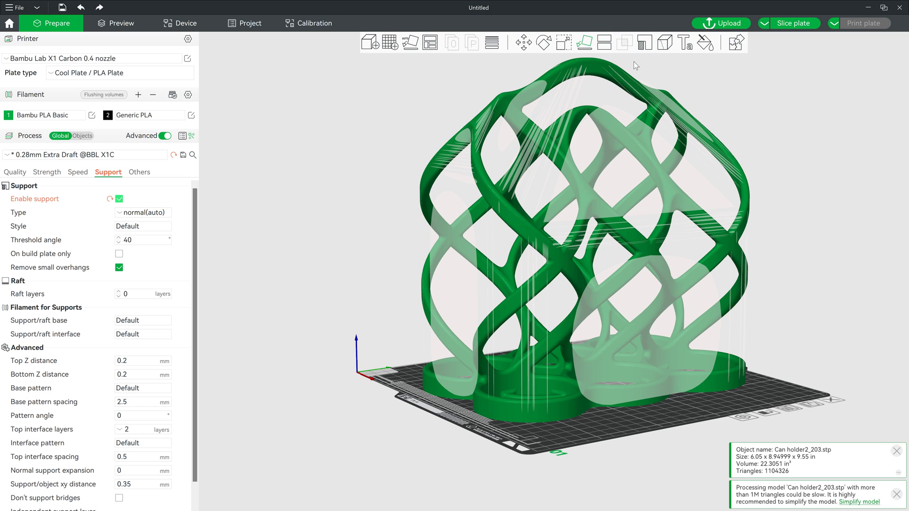
Lower the support threshold angle from 40 to 30 while viewing the overhang areas
{"action": "left_click", "coordinate": [645, 45]}
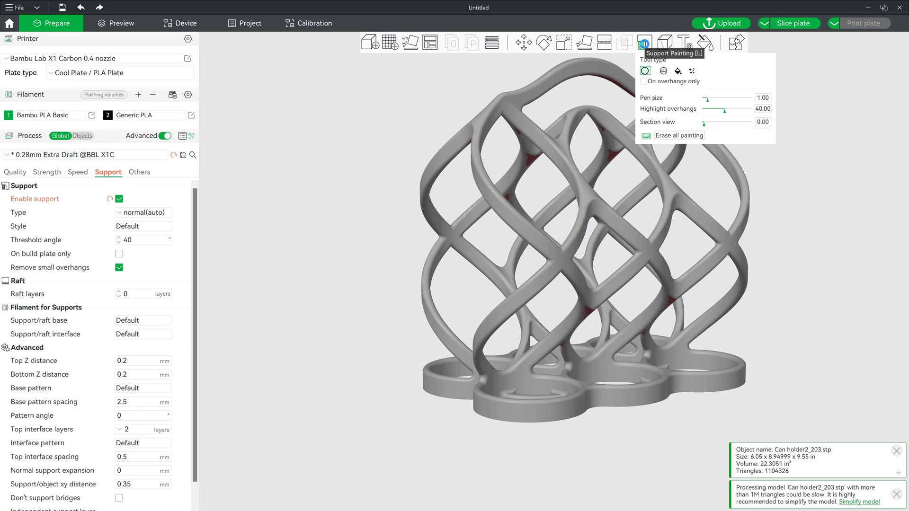
{"action": "mouse_move", "coordinate": [559, 75]}
{"action": "left_mouse_down"}
{"action": "mouse_move", "coordinate": [599, 67]}
{"action": "mouse_move", "coordinate": [550, 122]}
{"action": "mouse_move", "coordinate": [569, 118]}
{"action": "mouse_move", "coordinate": [571, 97]}
{"action": "mouse_move", "coordinate": [559, 122]}
{"action": "left_mouse_up"}
{"action": "scroll", "coordinate": [567, 101], "scroll_direction": "up", "scroll_amount": 5}
{"action": "scroll", "coordinate": [559, 115], "scroll_direction": "up", "scroll_amount": 2}
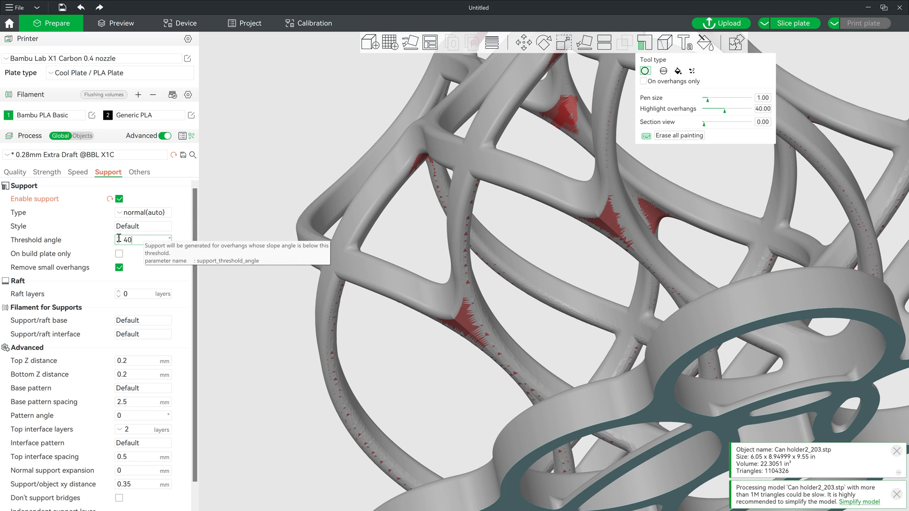
{"action": "left_click_drag", "start_coordinate": [145, 242], "coordinate": [85, 235]}
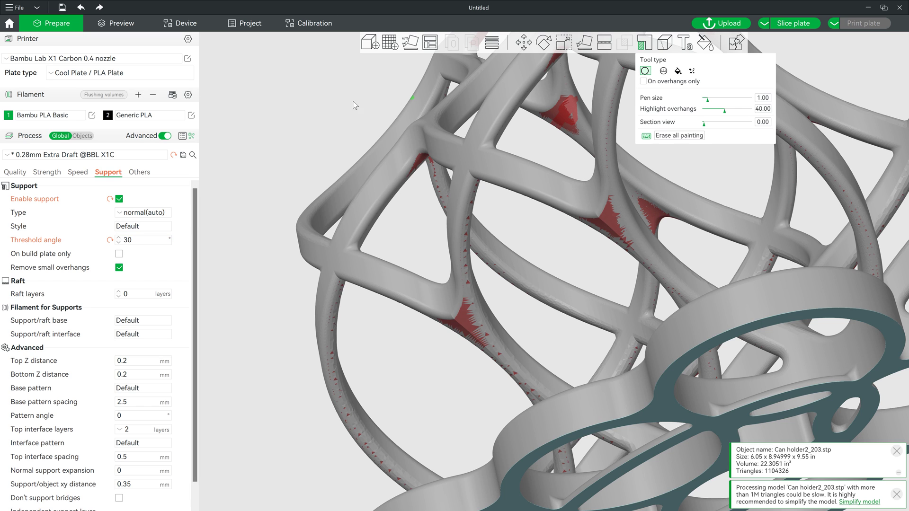
{"action": "left_click_drag", "start_coordinate": [335, 115], "coordinate": [334, 124]}
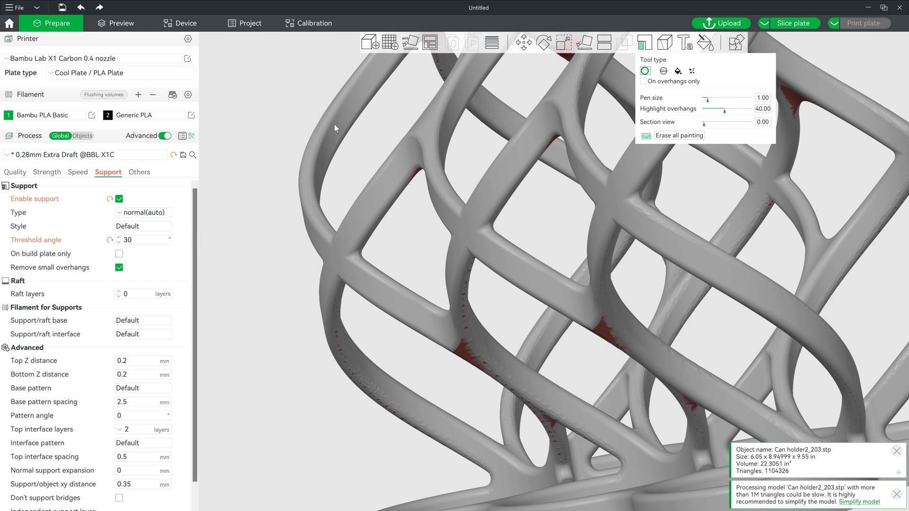
Slice the plate and inspect the support and toolpath preview
{"action": "left_click", "coordinate": [791, 27]}
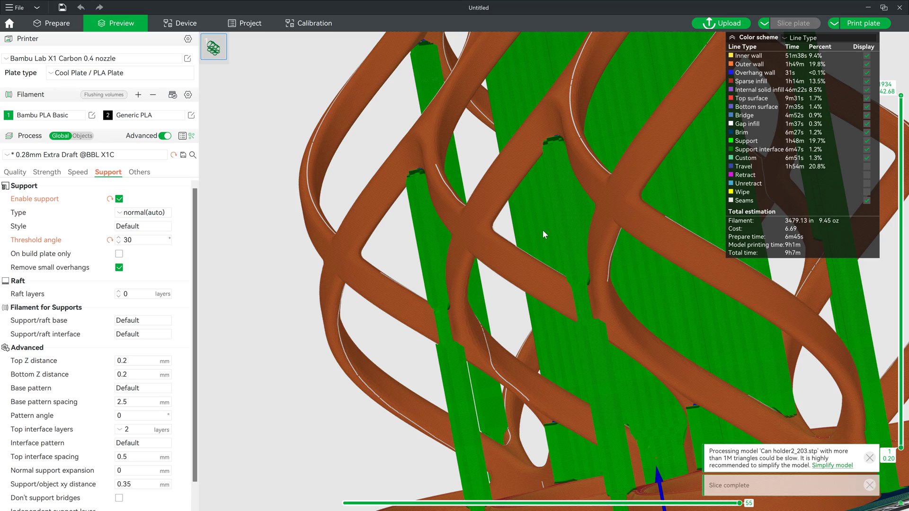
{"action": "scroll", "coordinate": [440, 298], "scroll_direction": "down", "scroll_amount": 10}
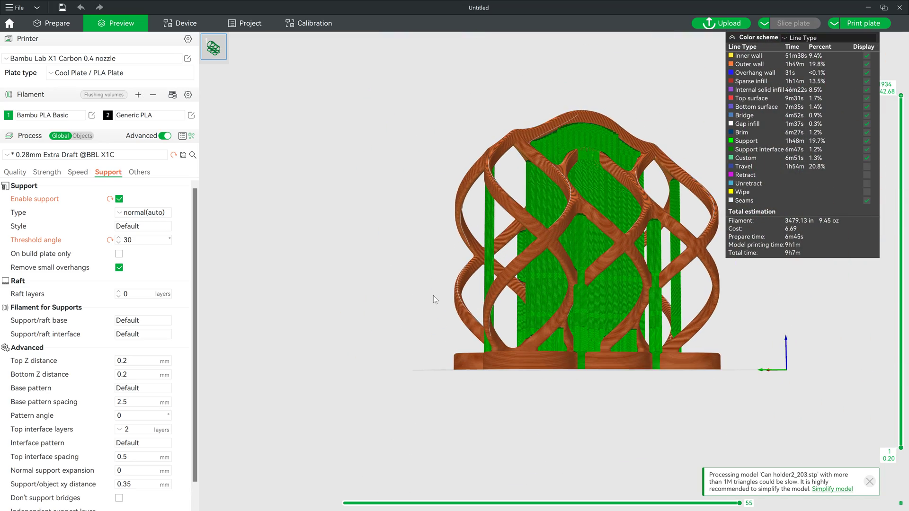
{"action": "left_click_drag", "start_coordinate": [428, 299], "coordinate": [293, 248]}
{"action": "scroll", "coordinate": [672, 195], "scroll_direction": "up", "scroll_amount": 5}
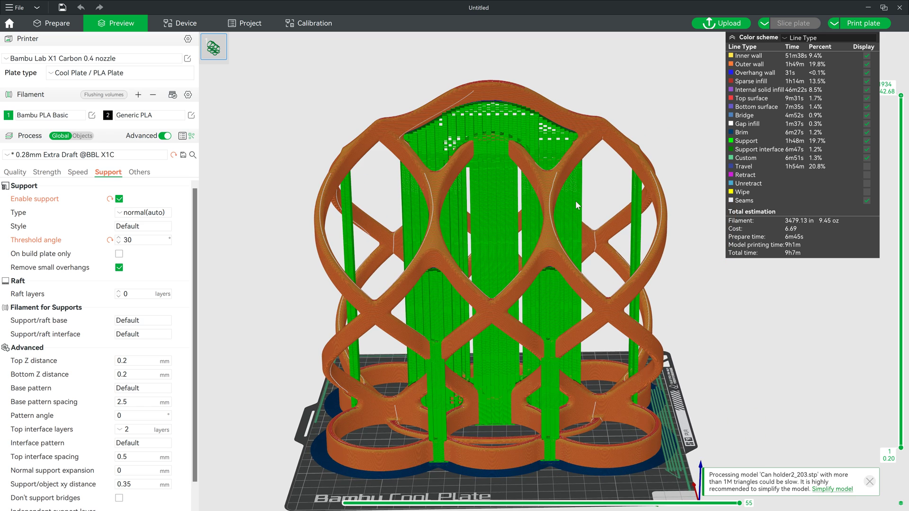